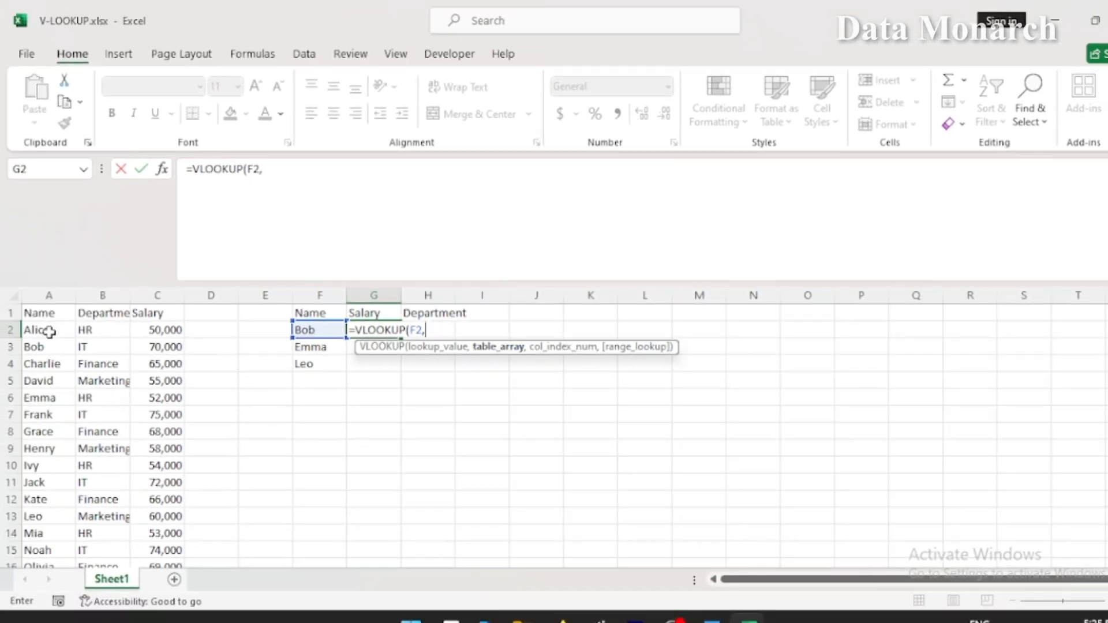
- Complete the VLOOKUP formula in G2 with table range A2:C12, column index 3 and FALSE for an exact match
left_click_drag(49, 332, 164, 499)
type(",")
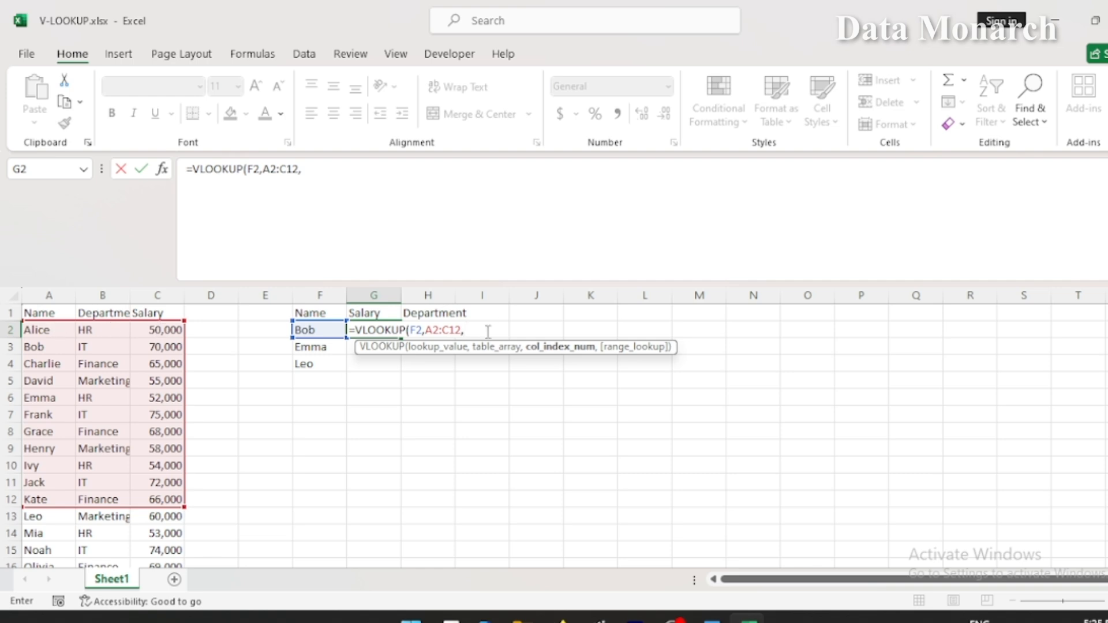
type("3,")
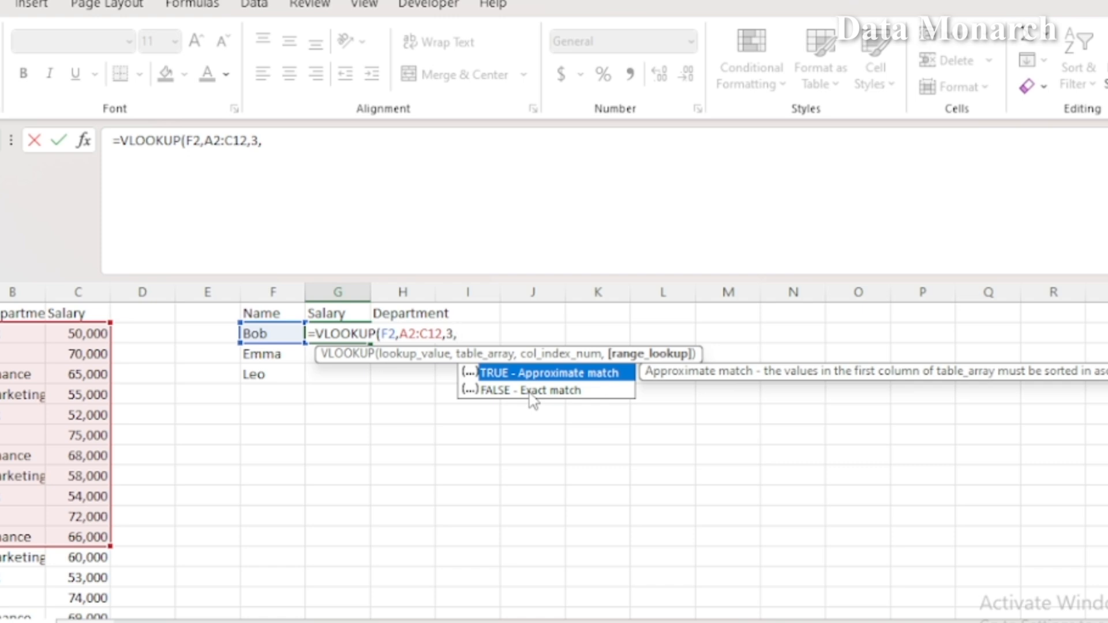
type("LSE)")
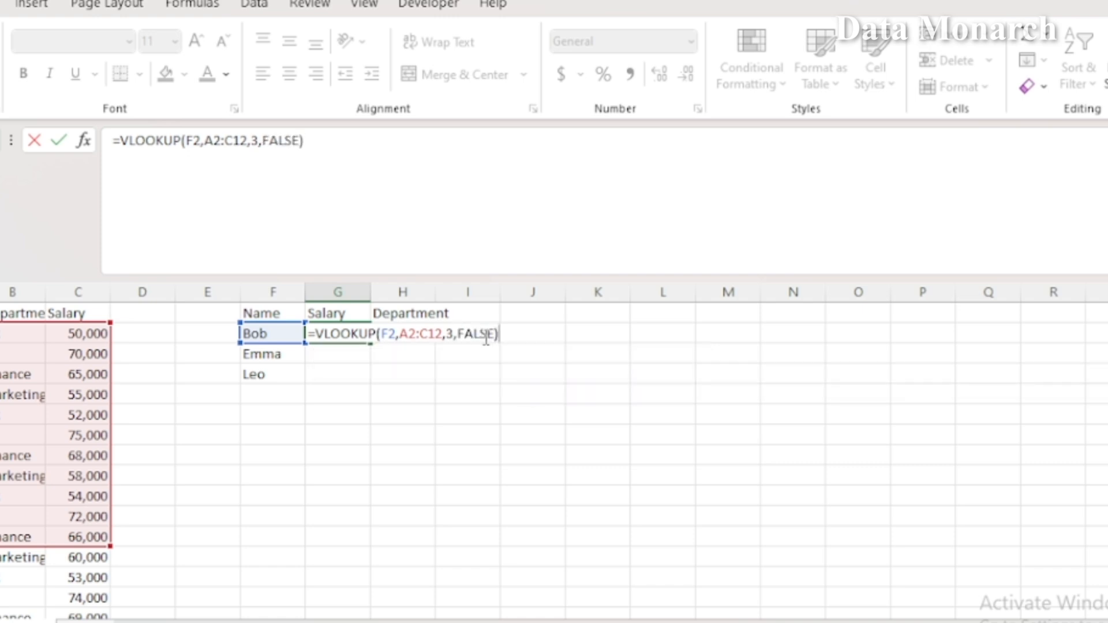
key("Return")
- Inspect the lookup range used by the salary formula in G4
left_click(352, 335)
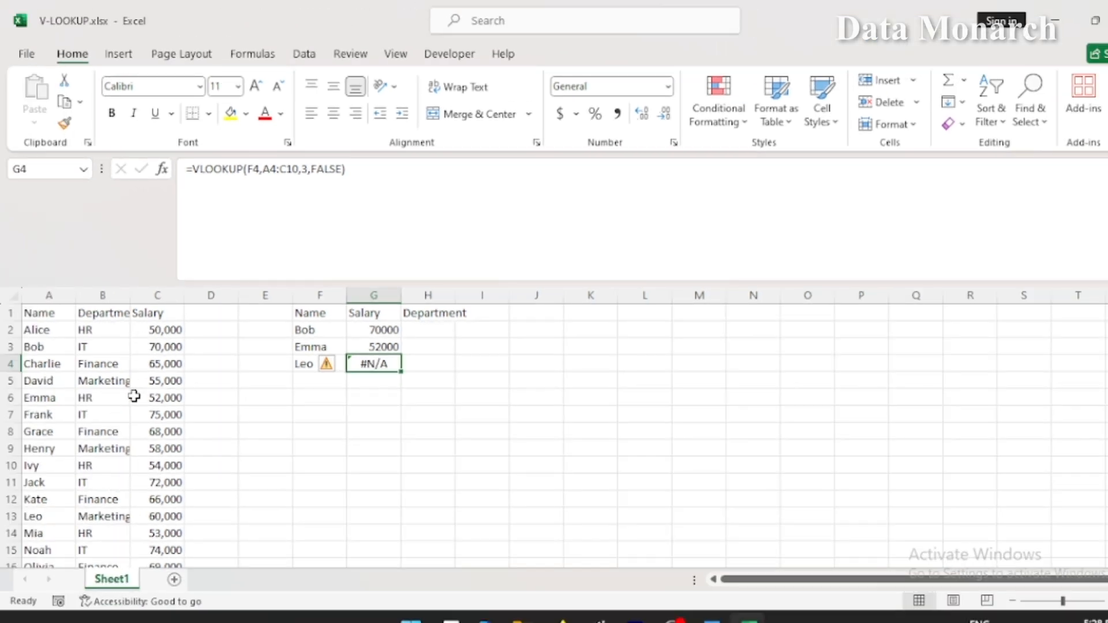
key("F2")
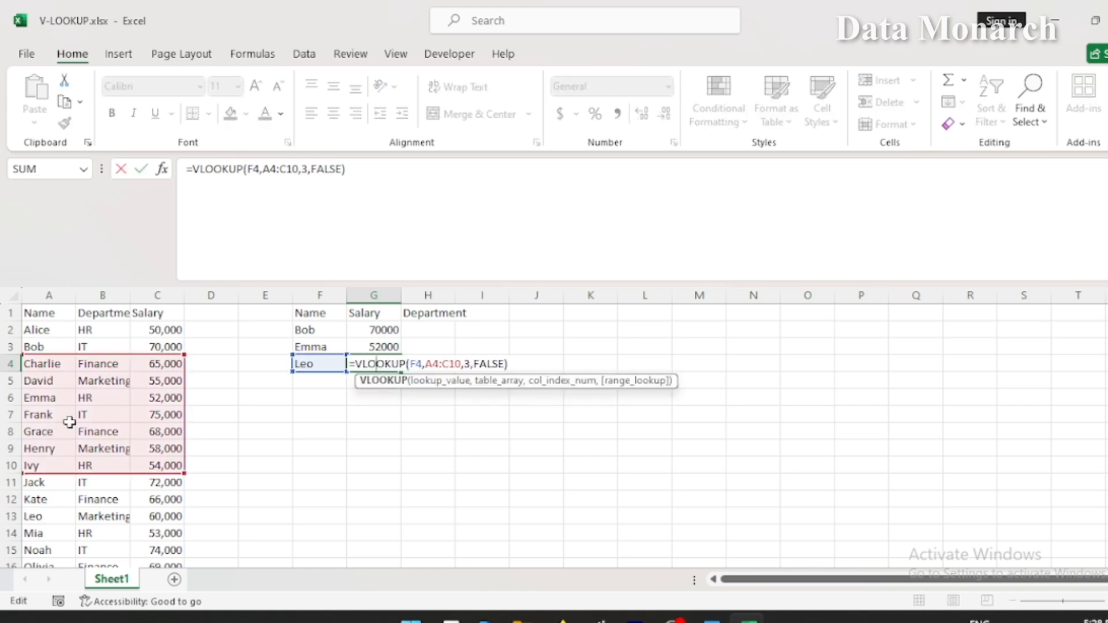
key("ctrl+Return")
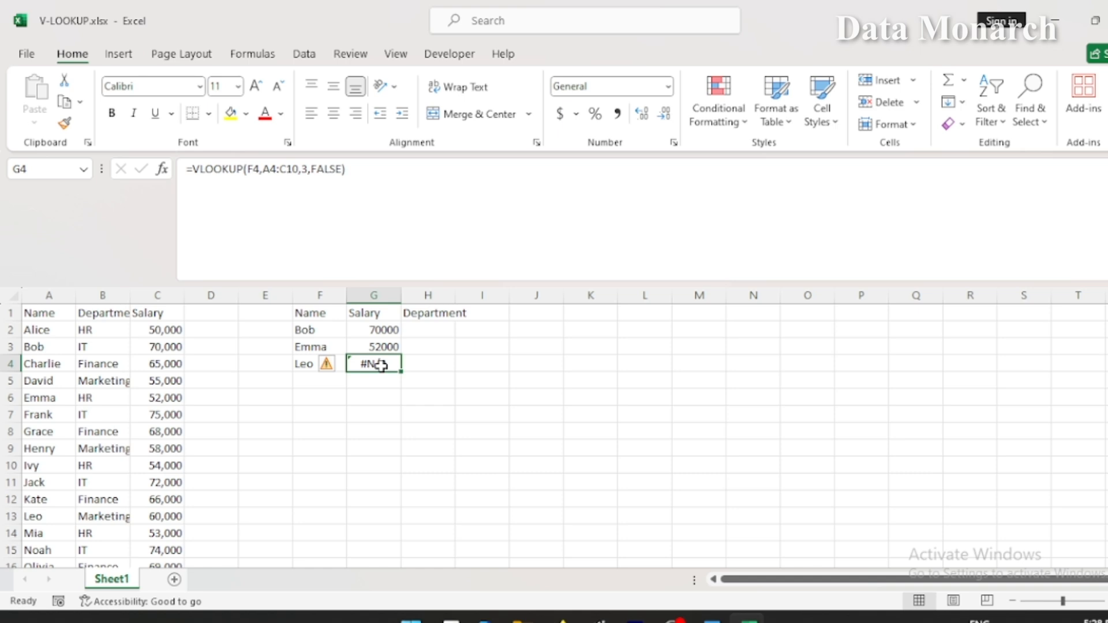
- Convert the Name, Department and Salary data starting at A1 into a table with headers
left_click(51, 313)
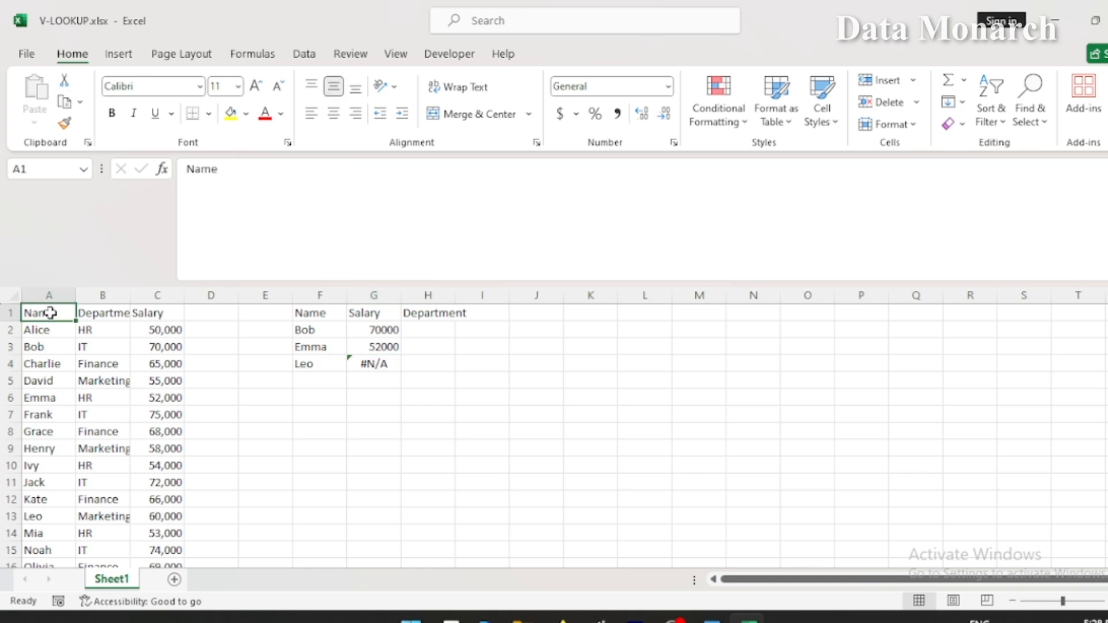
key("ctrl+t")
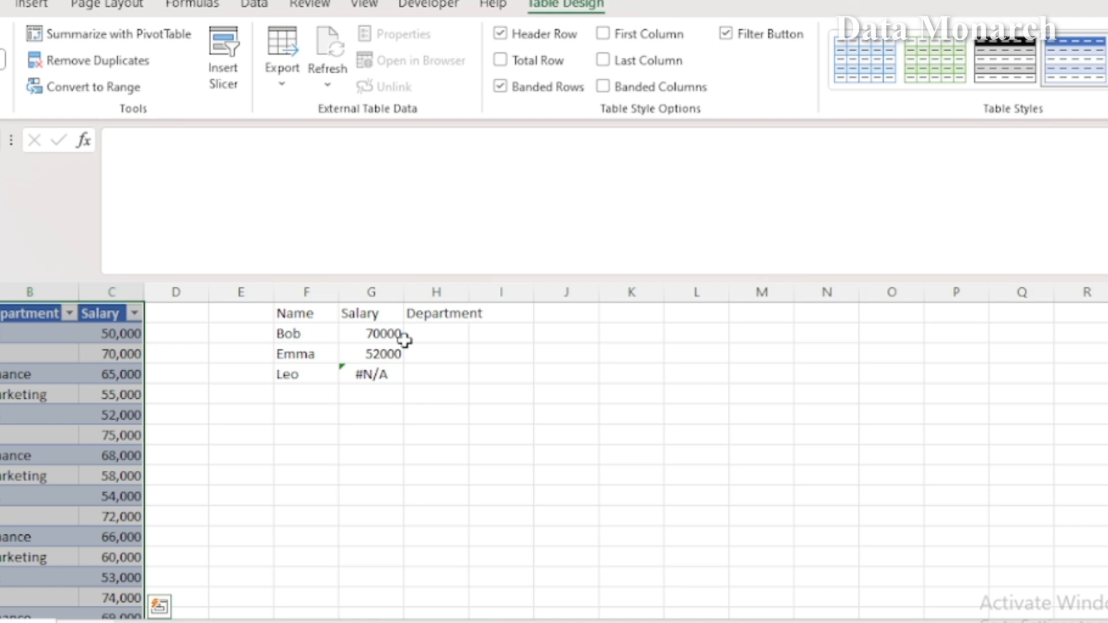
- Replace the lookup range in G2's VLOOKUP formula with Table1 and fill the formula down to G4
left_click(389, 335)
left_click(390, 335)
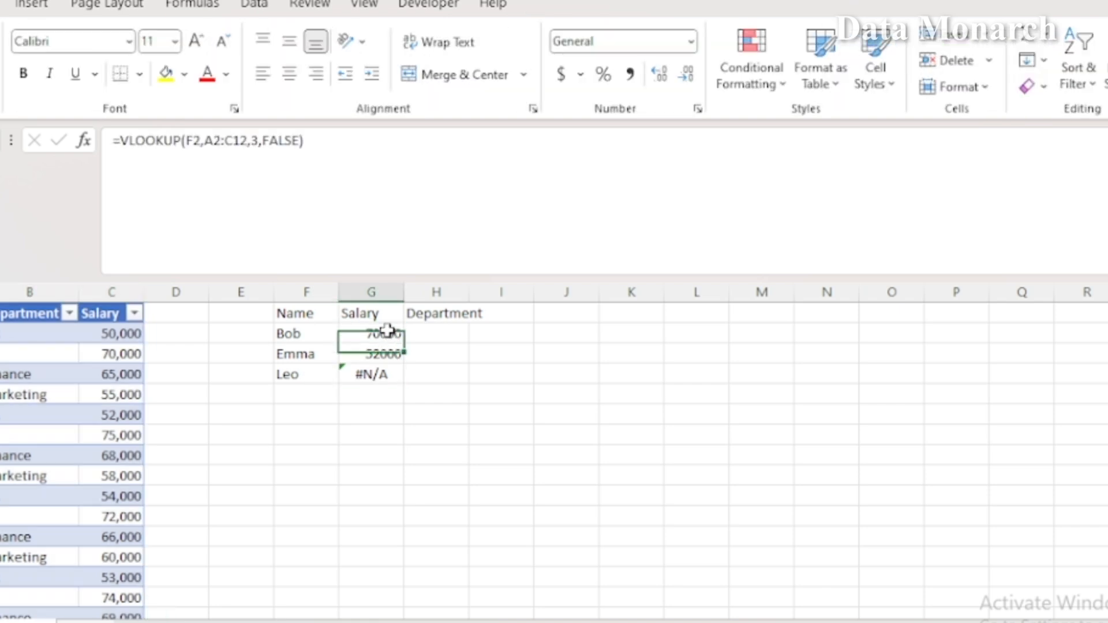
double_click(391, 336)
key("BackSpace")
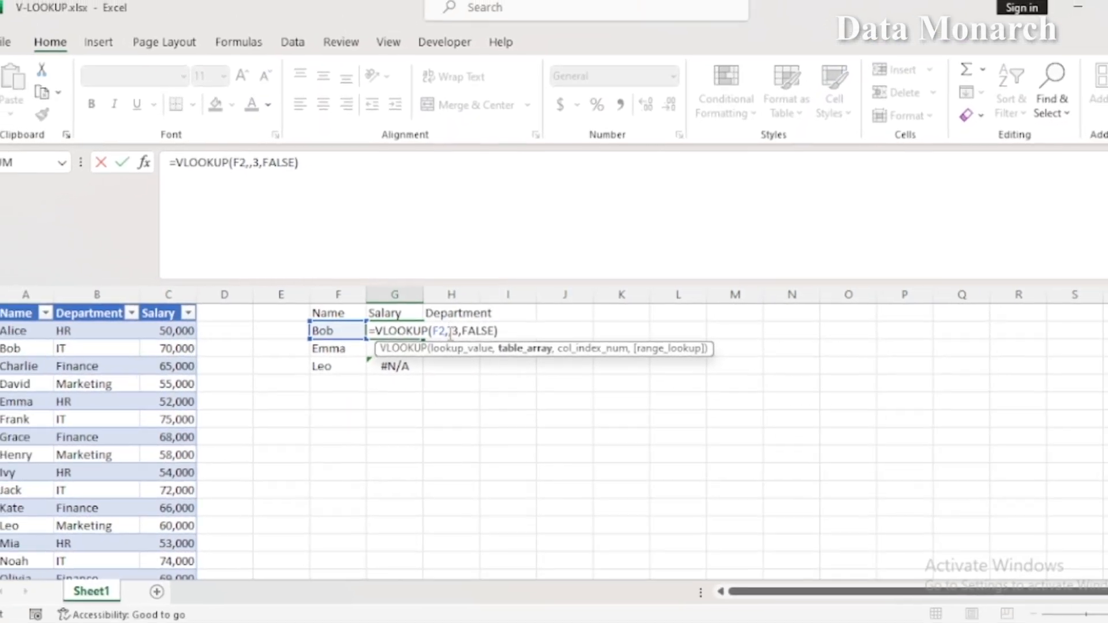
left_click_drag(10, 328, 198, 512)
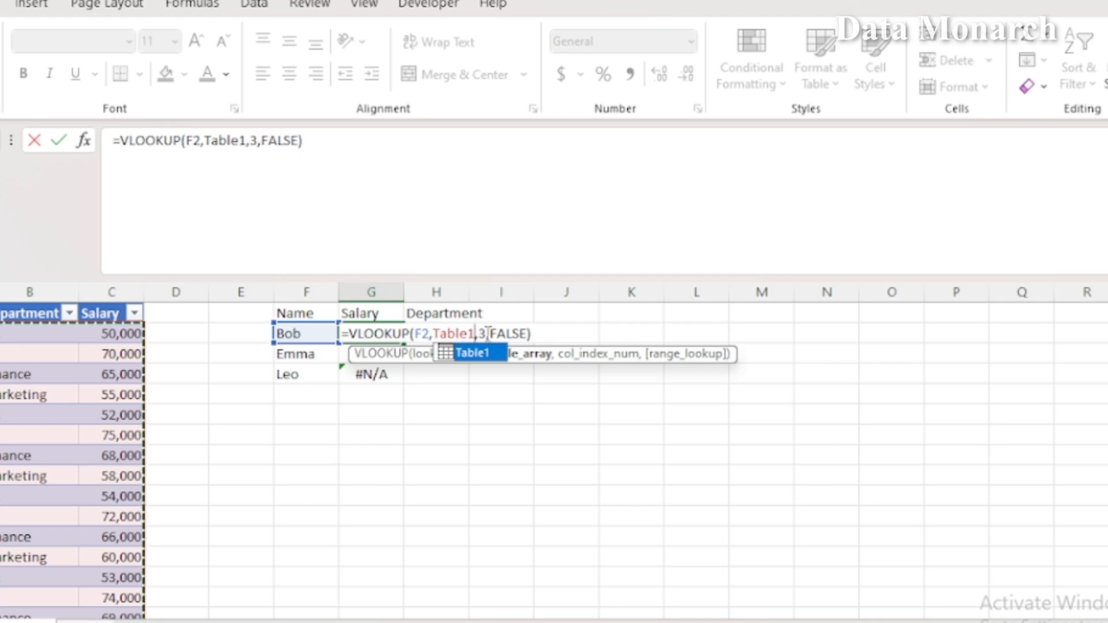
key("Return")
left_click(386, 335)
left_click_drag(401, 342, 401, 384)
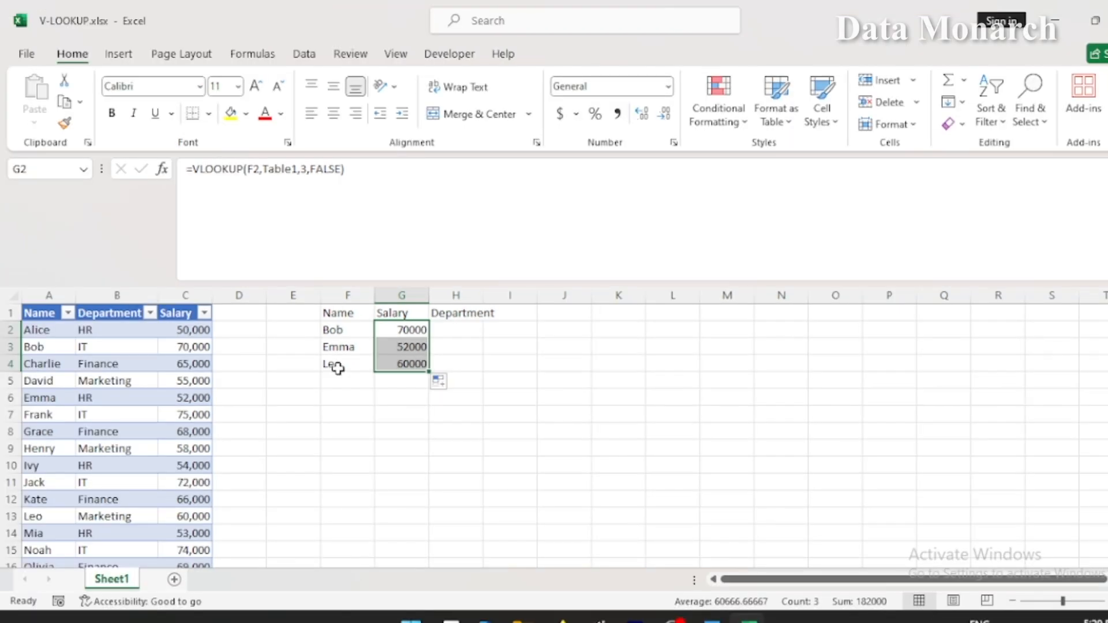
- Change the lookup name in F4 to a name that is missing from the table
double_click(344, 364)
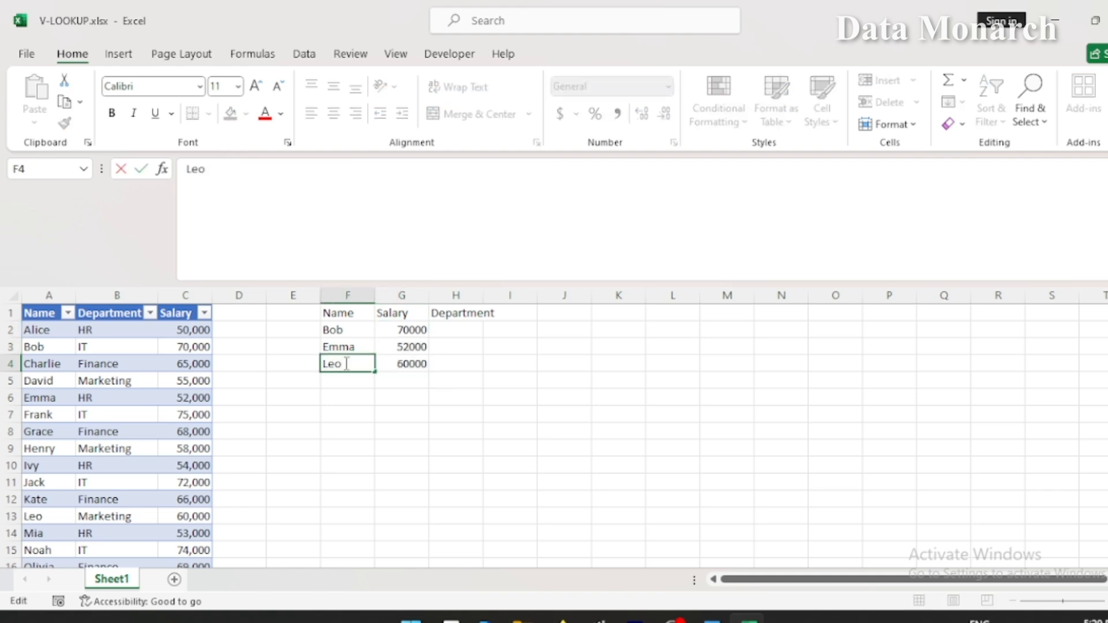
key("BackSpace")
key("BackSpace")
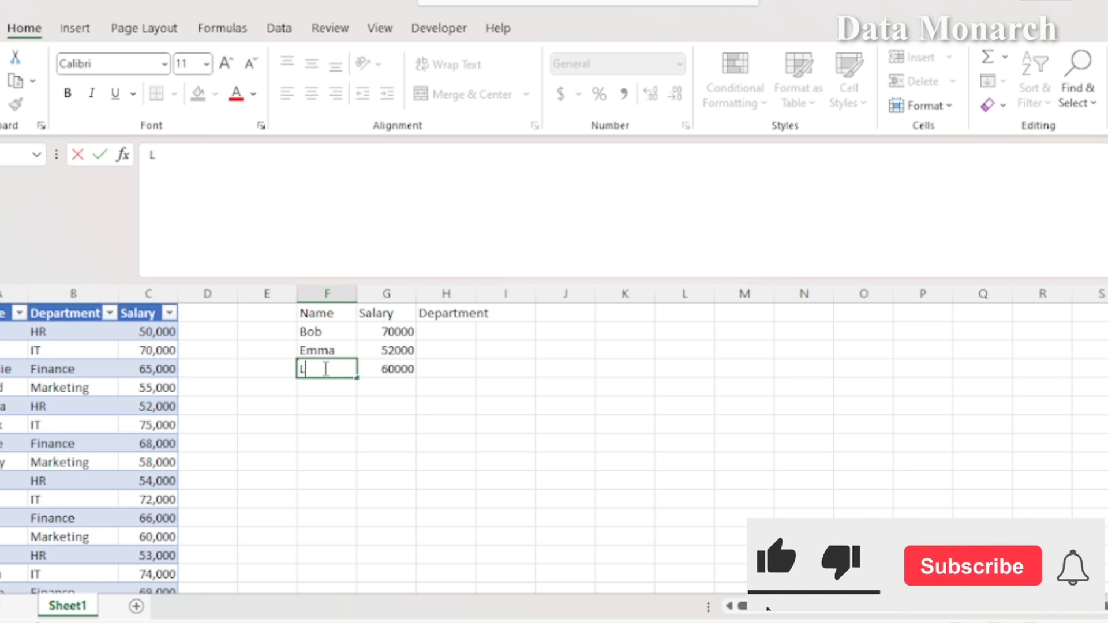
type("ois")
left_click(402, 370)
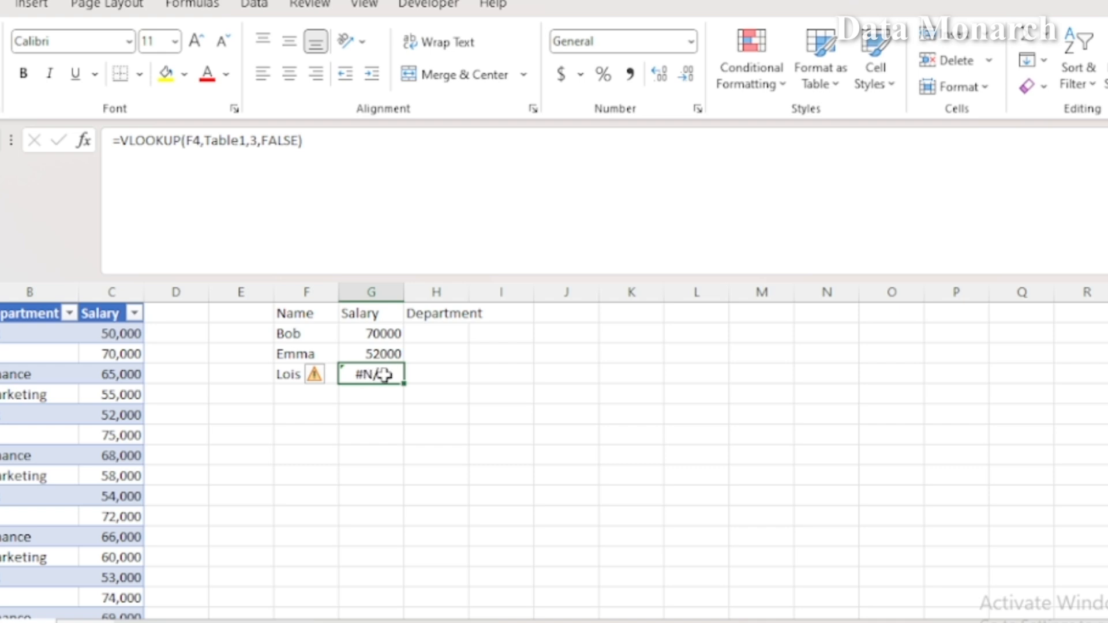
- Wrap the VLOOKUP formula in G4 in IFERROR with "Not Found" as the value if error
double_click(378, 374)
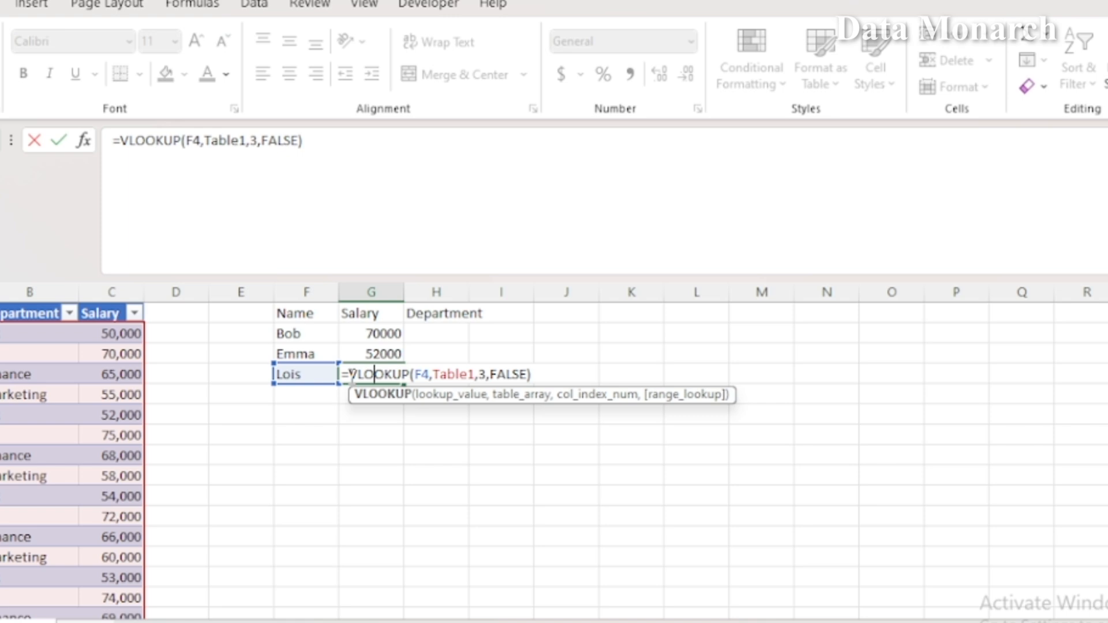
left_click(351, 375)
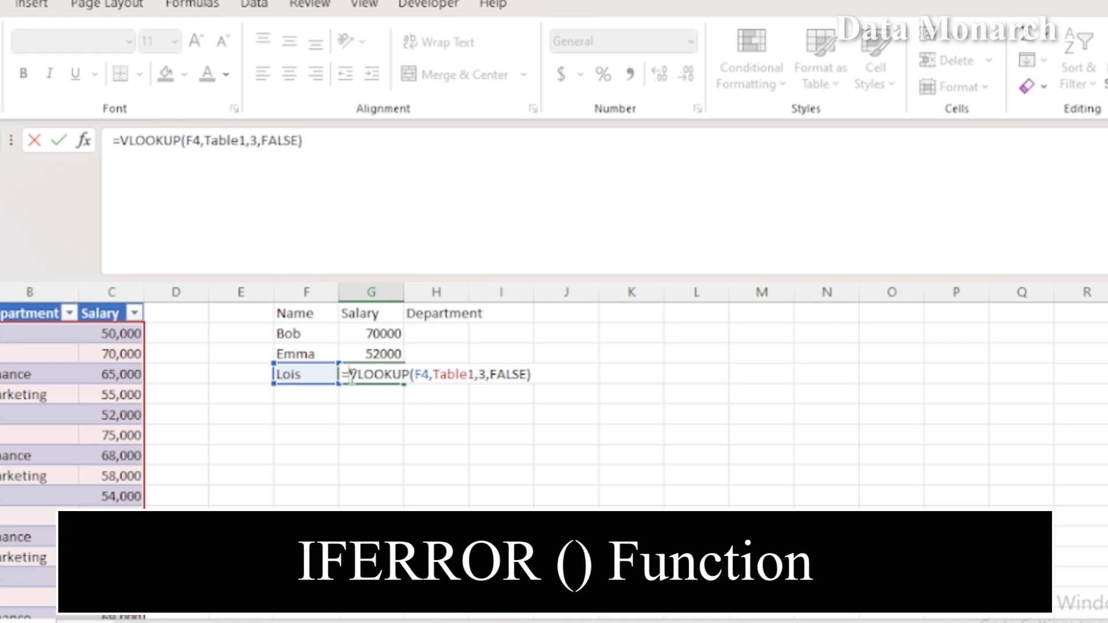
type("IFERR")
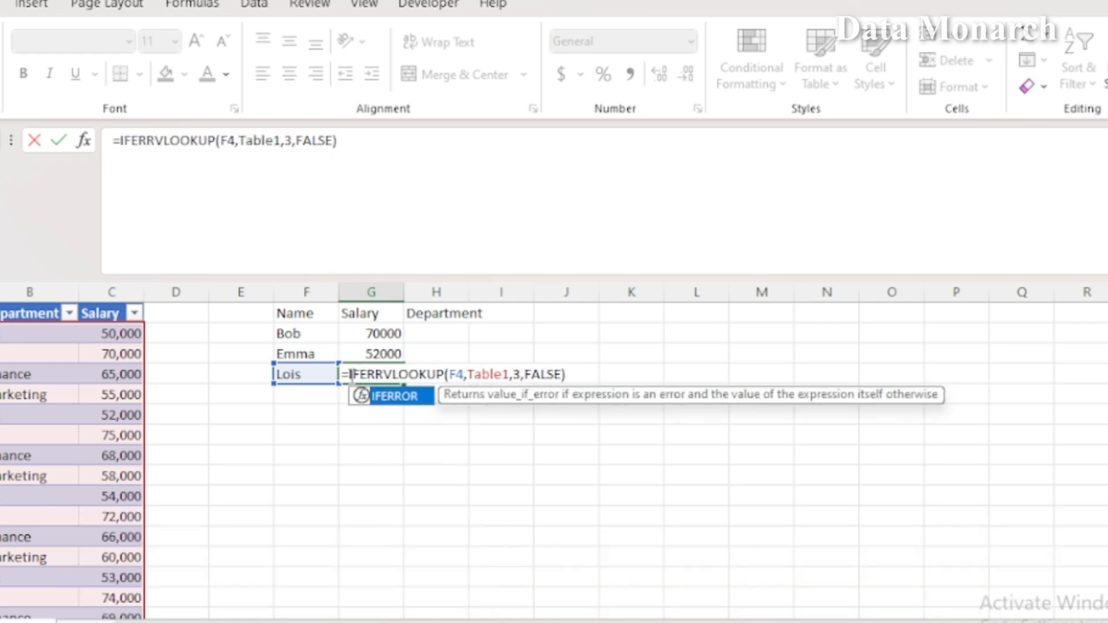
key("Tab")
type(",")
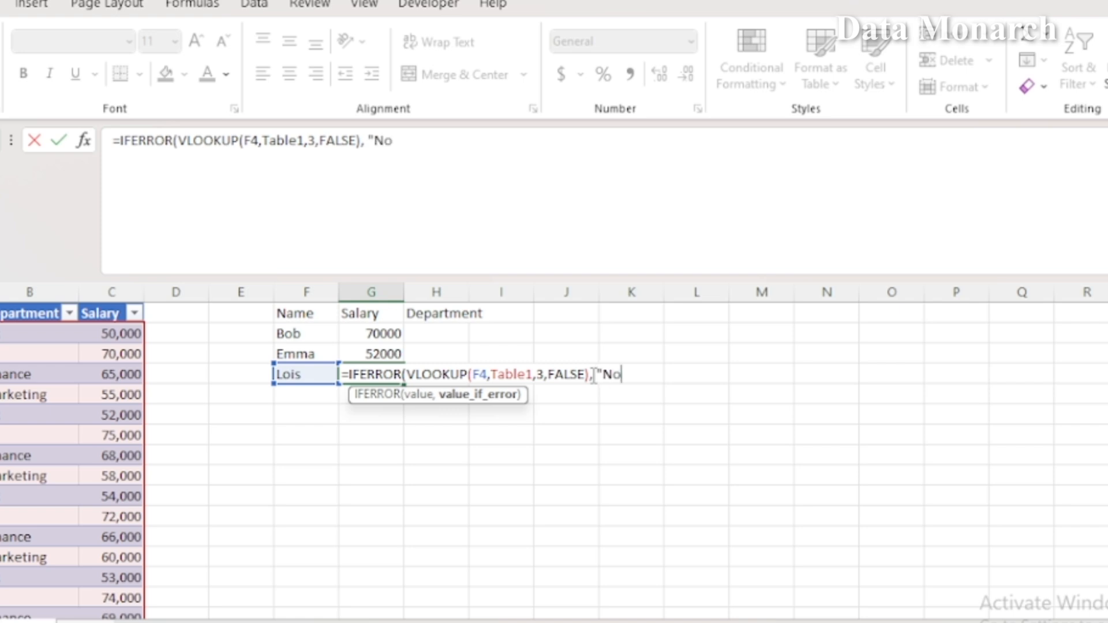
type(" \"Not Found\")")
key("Return")
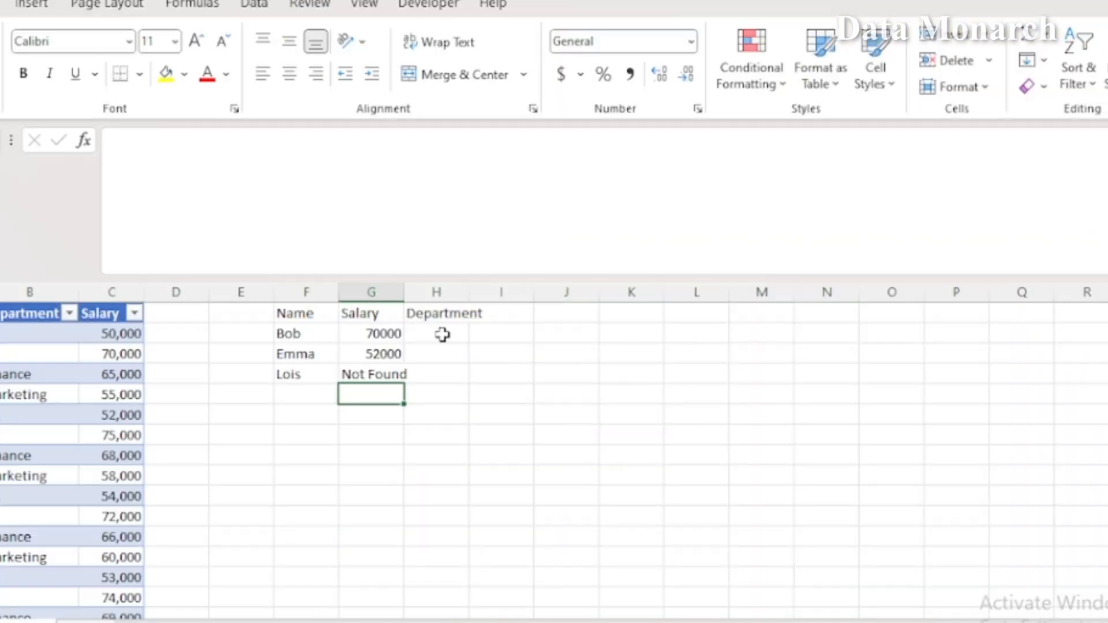
- Copy the salary formula from G2 into H2 under Department
left_click(424, 333)
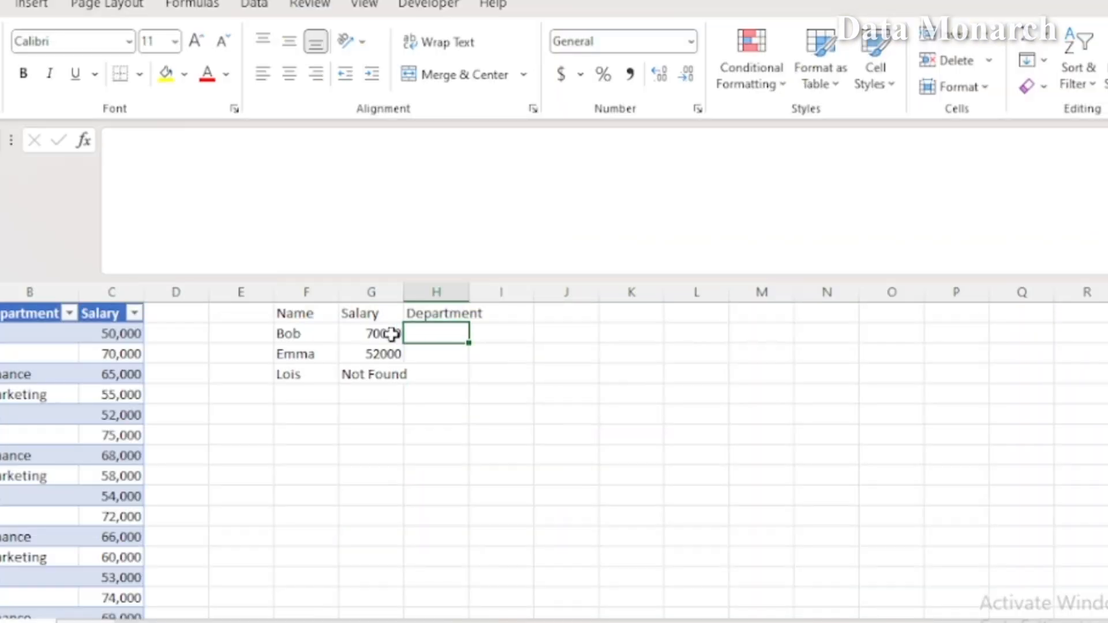
left_click(392, 334)
key("ctrl+c")
left_click(434, 330)
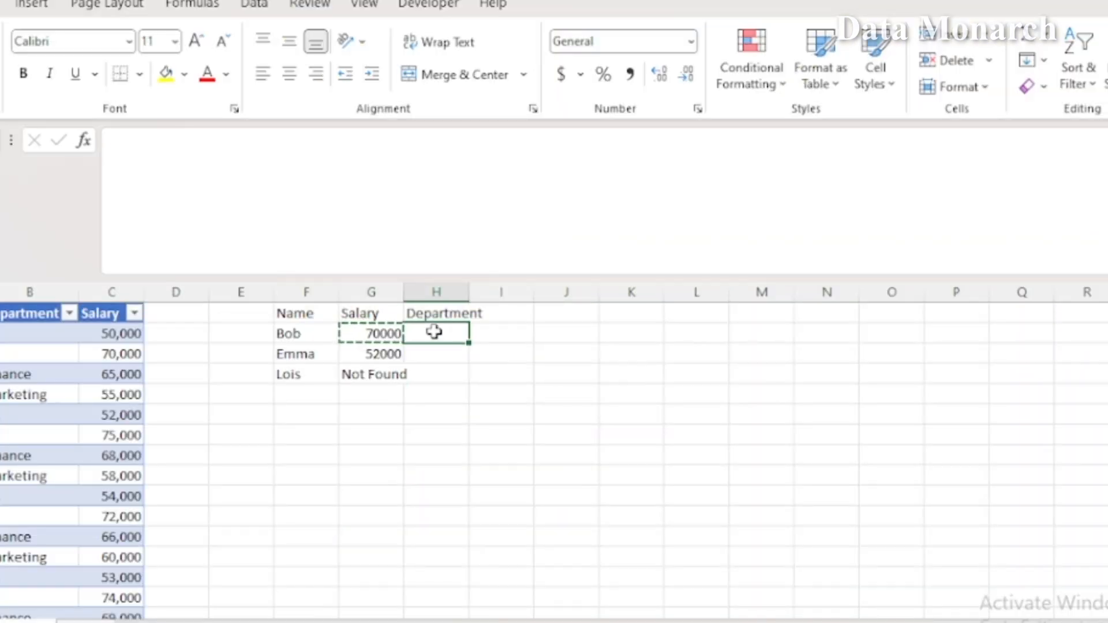
key("ctrl+v")
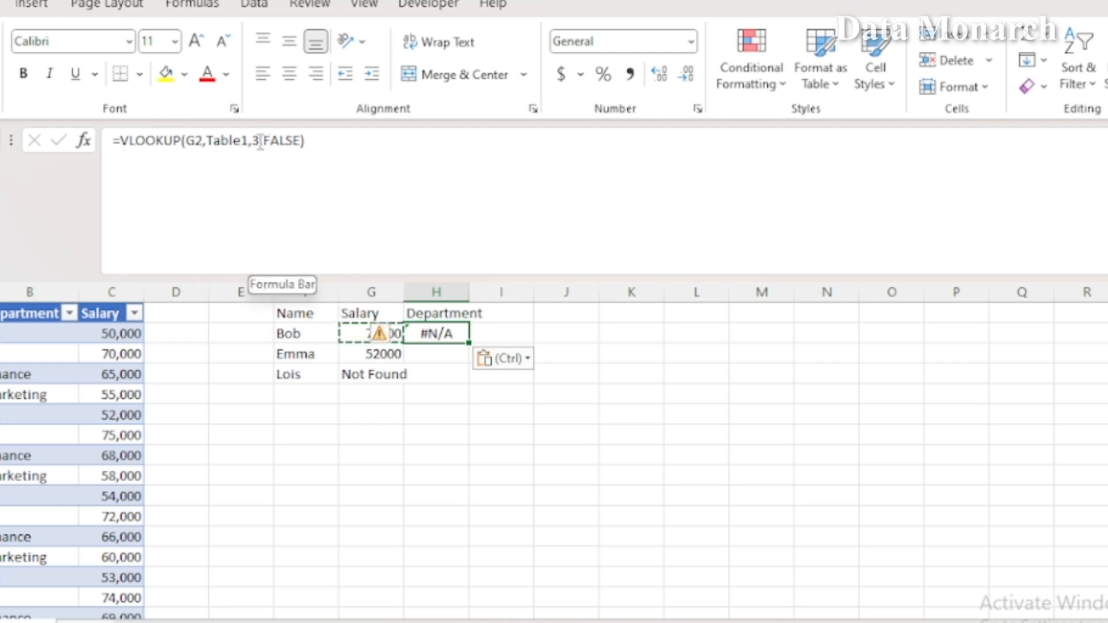
- Set the column index of the VLOOKUP formula in H2 to 2
double_click(459, 333)
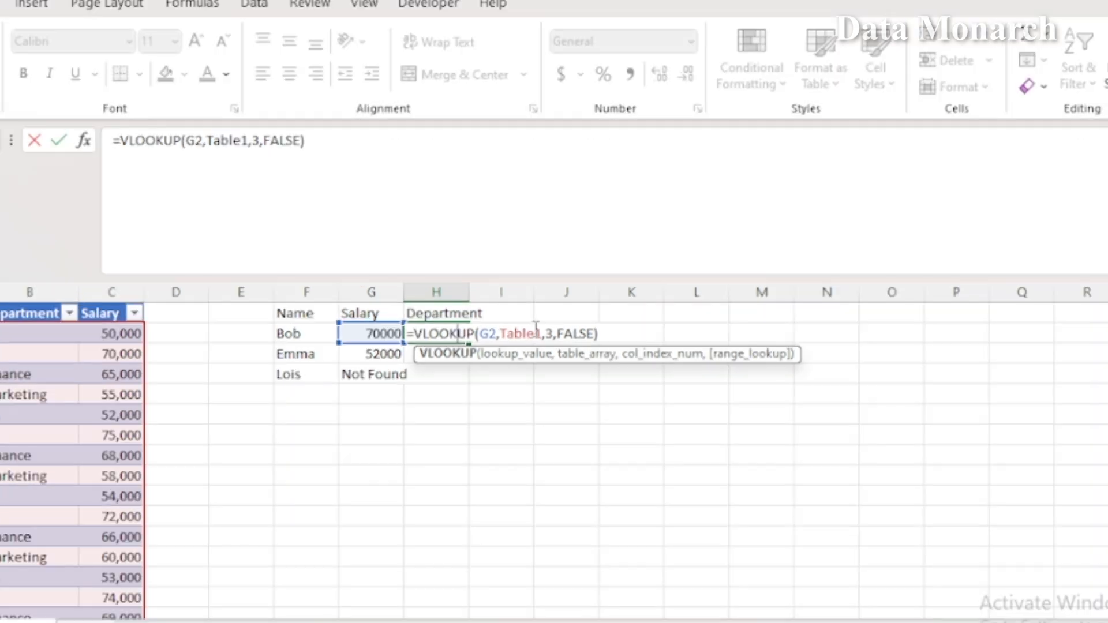
left_click(554, 335)
key("BackSpace")
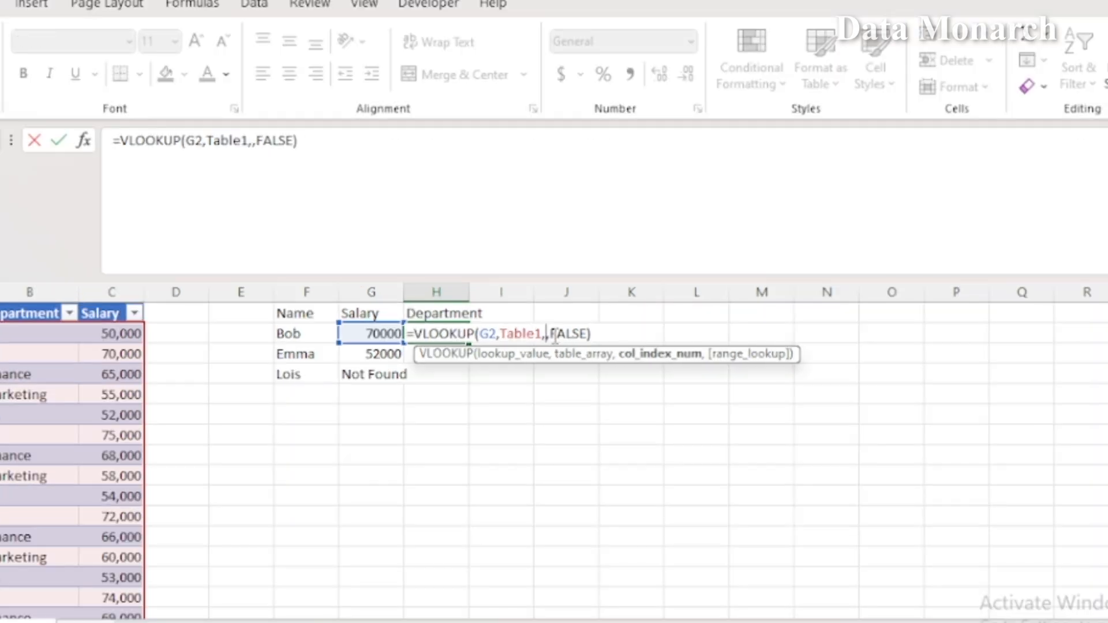
type("2")
key("Return")
left_click(430, 333)
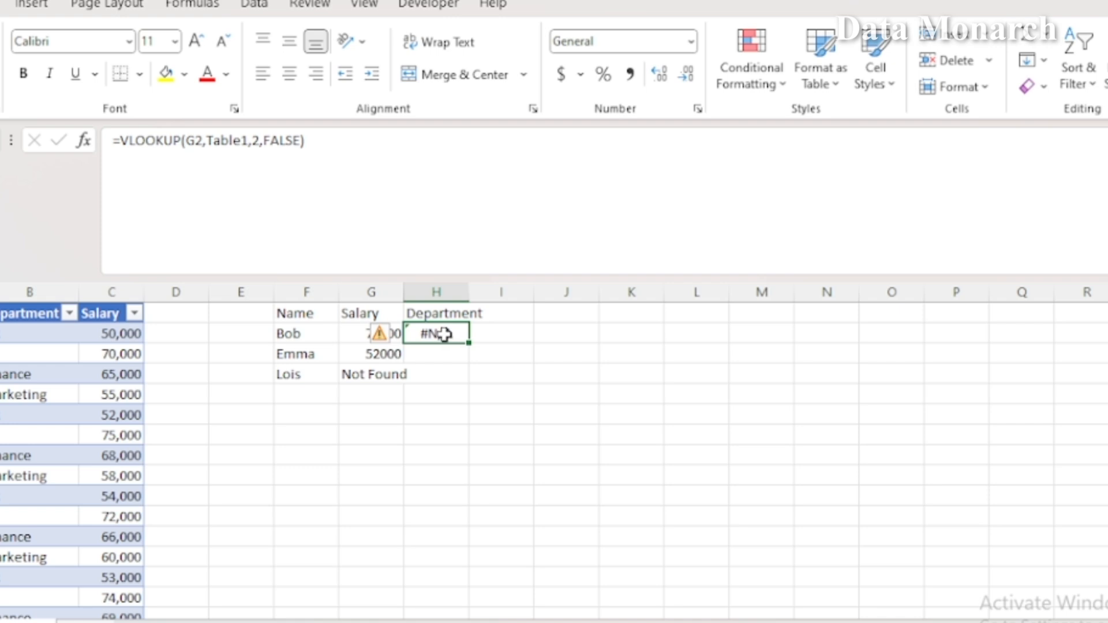
- Change the lookup value in H2's VLOOKUP formula to F2
double_click(444, 334)
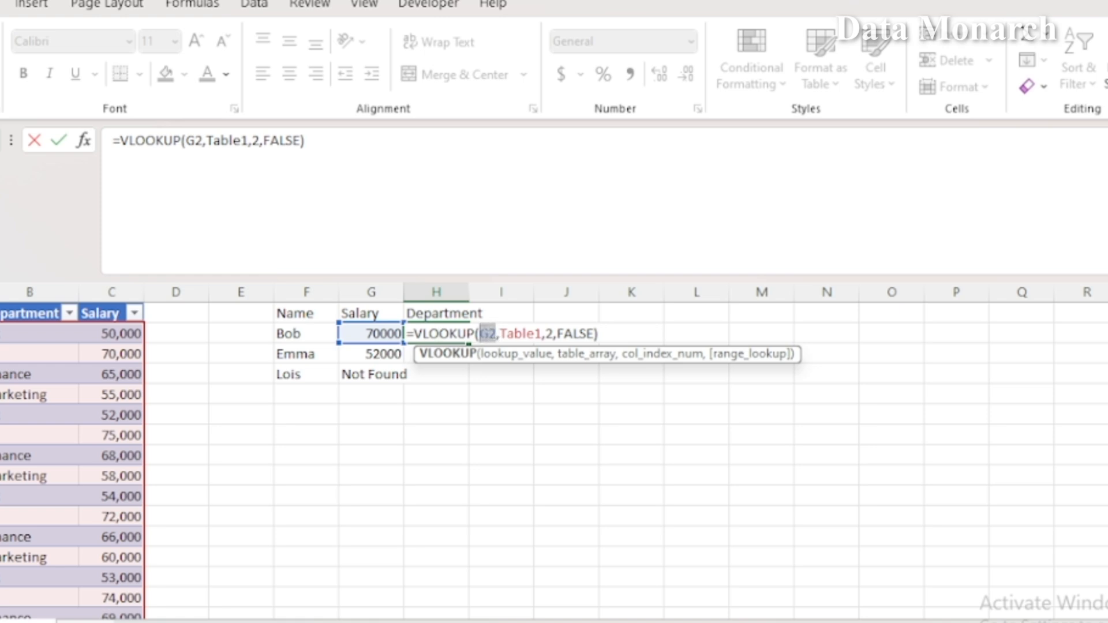
key("BackSpace")
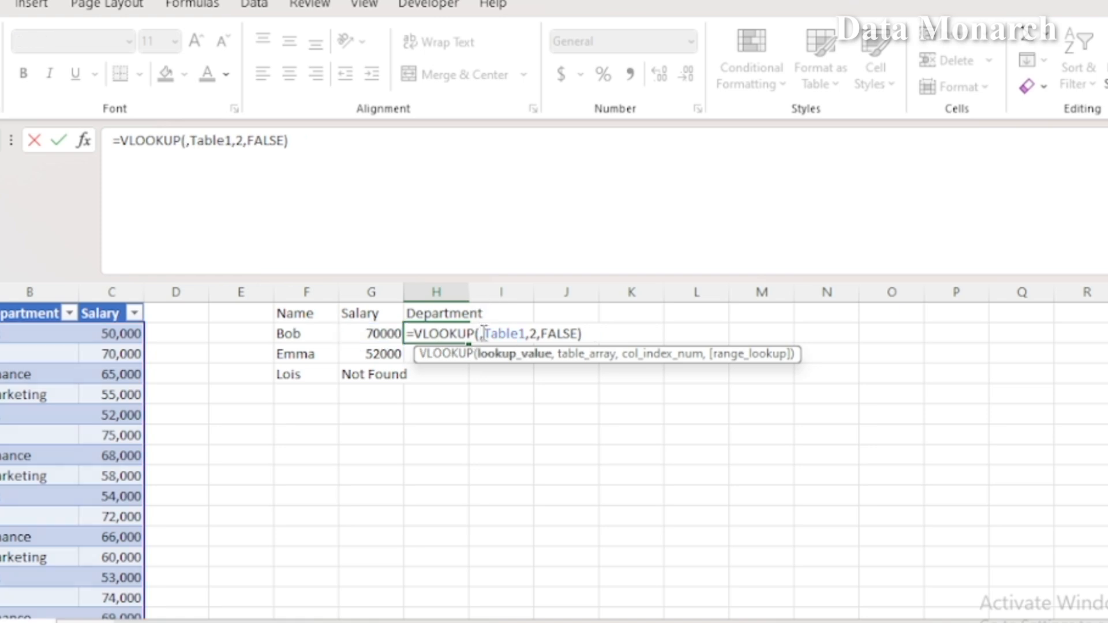
left_click(314, 333)
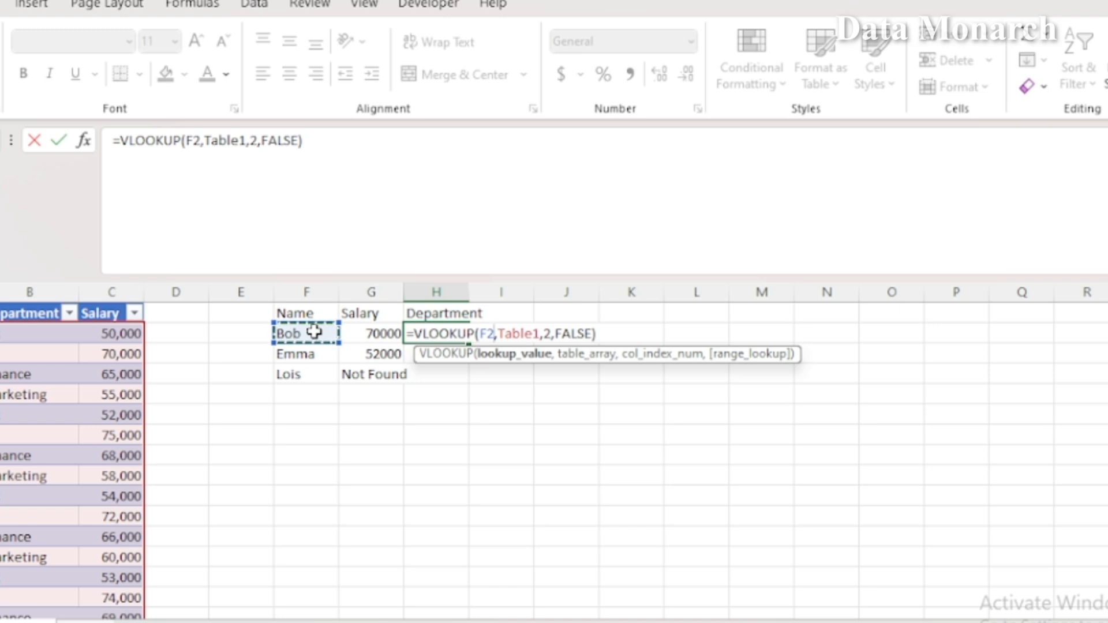
key("Return")
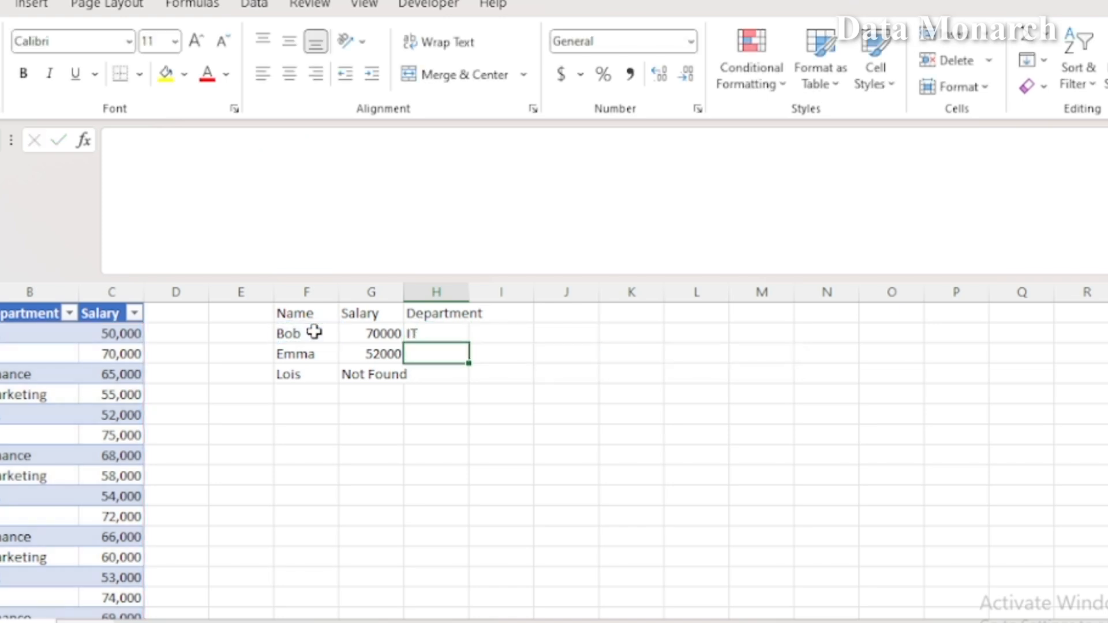
- Fill the department formula from H2 down to H4 and open H4's formula for editing before VLOOKUP
left_click(432, 334)
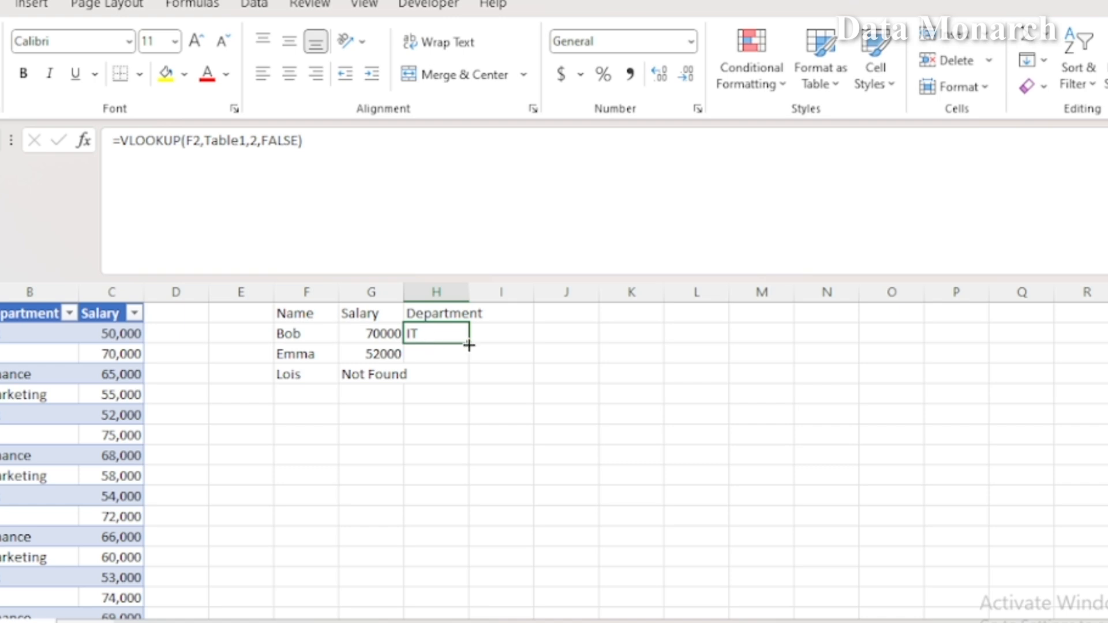
left_click_drag(468, 351, 478, 390)
left_click(450, 369)
double_click(442, 375)
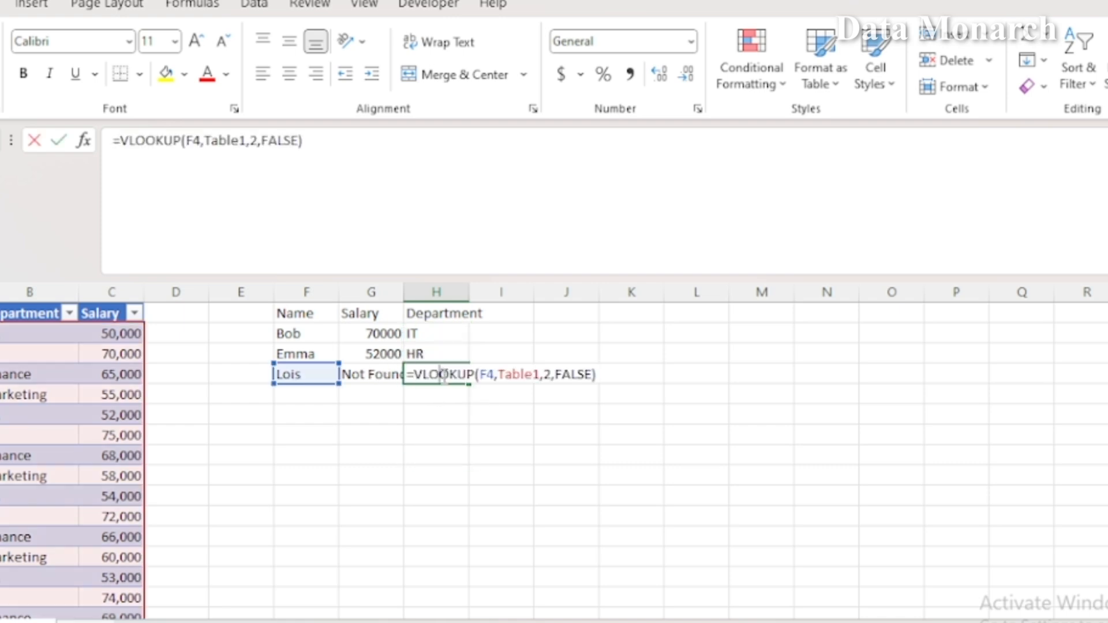
left_click(415, 376)
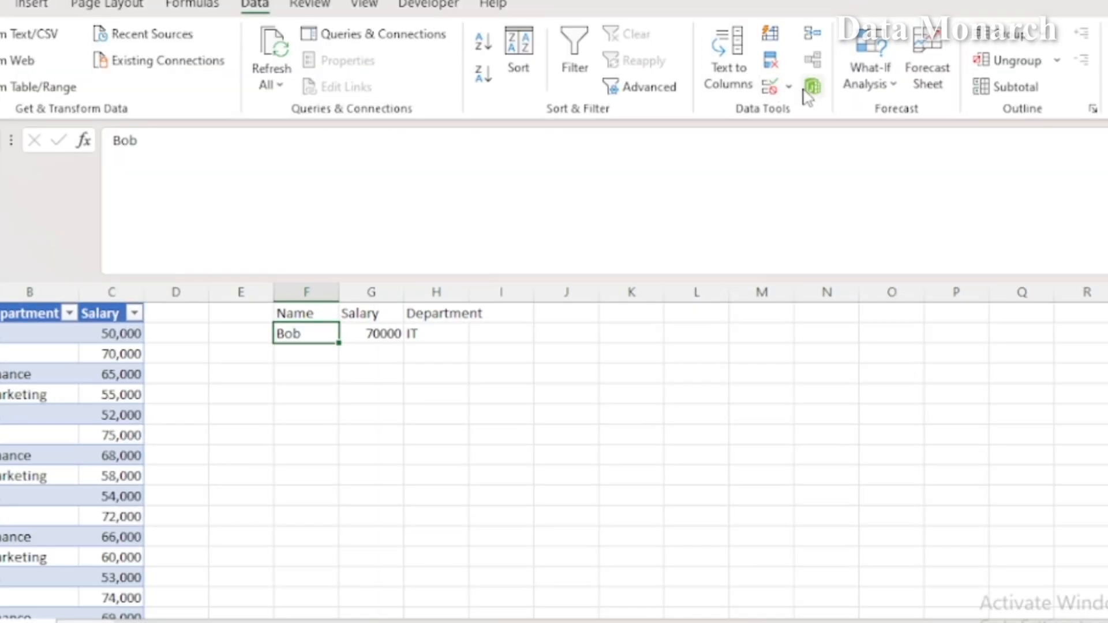
- Add list data validation to F2 with the table's names in $A$2:$A$21 as the source
left_click(760, 115)
left_click(806, 118)
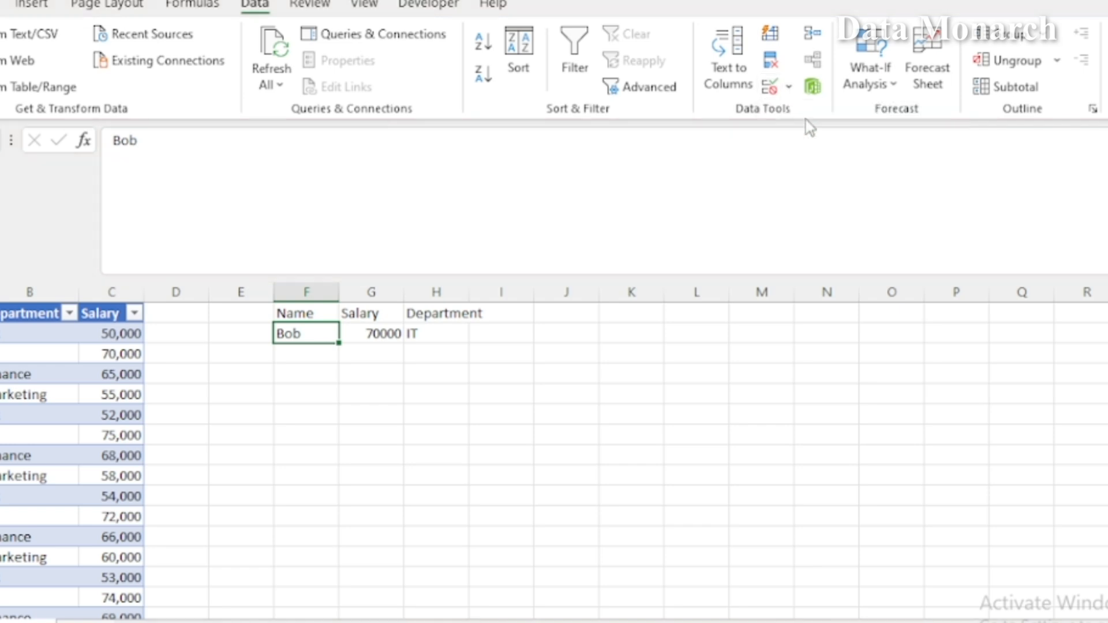
left_click(808, 229)
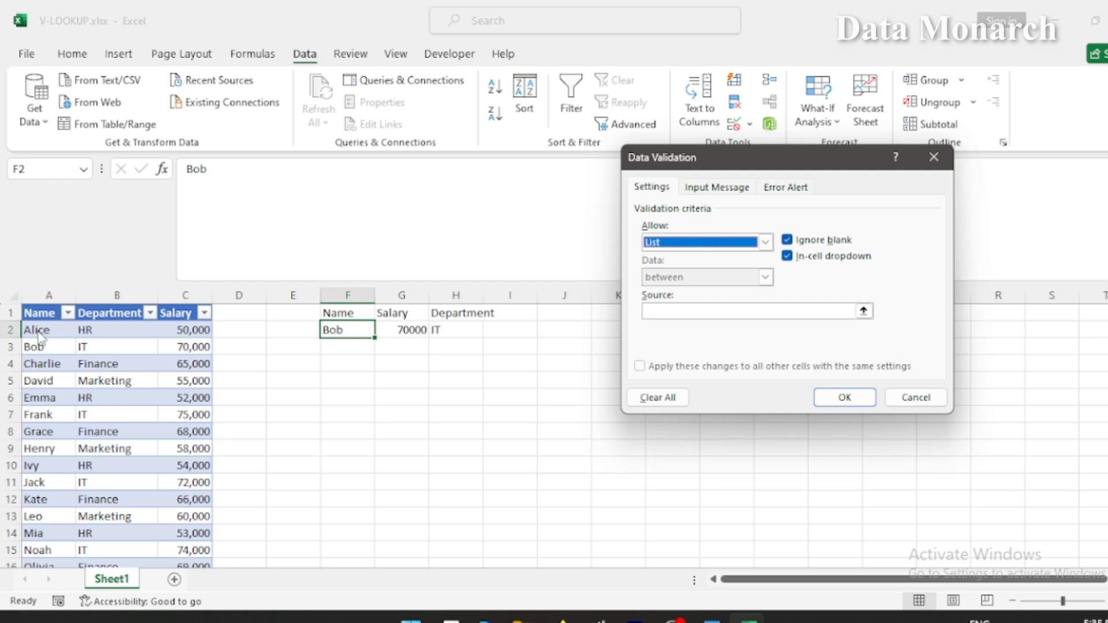
left_click(681, 312)
left_click(44, 330)
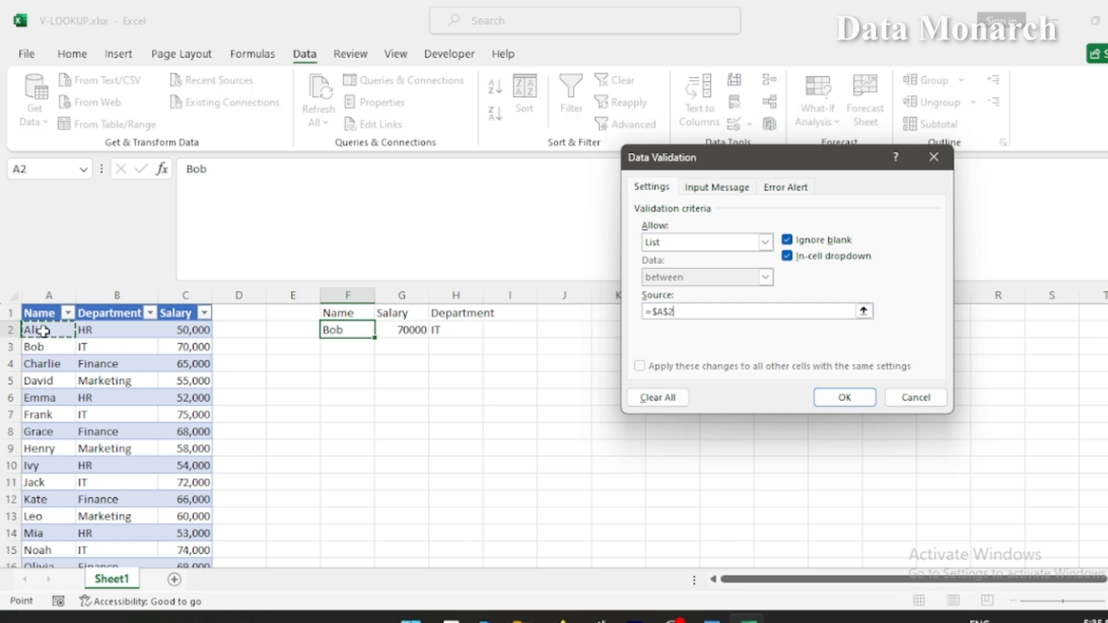
key("ctrl+shift+Down")
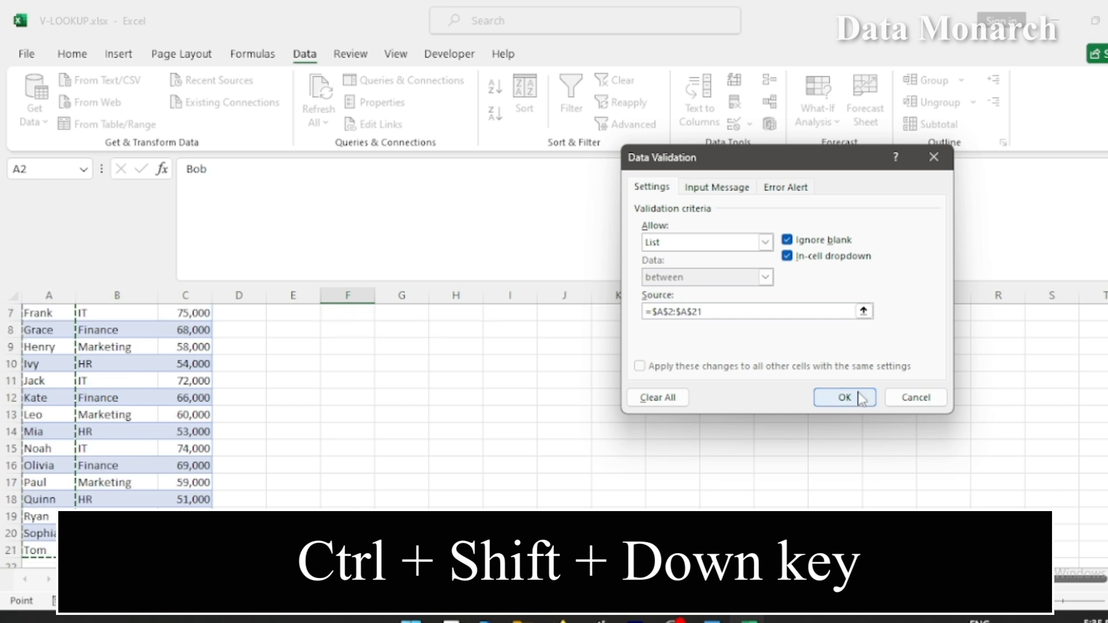
left_click(854, 397)
- Test the dropdown in F2 by choosing the third name in the list and then the fifth
scroll(717, 379, "up", 2)
left_click(383, 329)
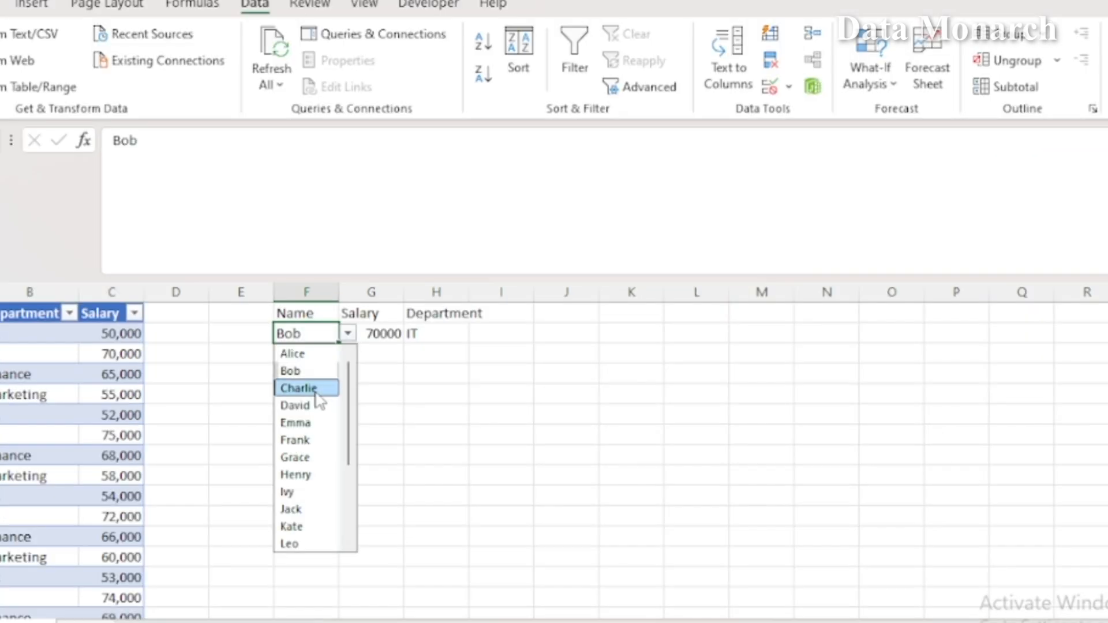
left_click(313, 389)
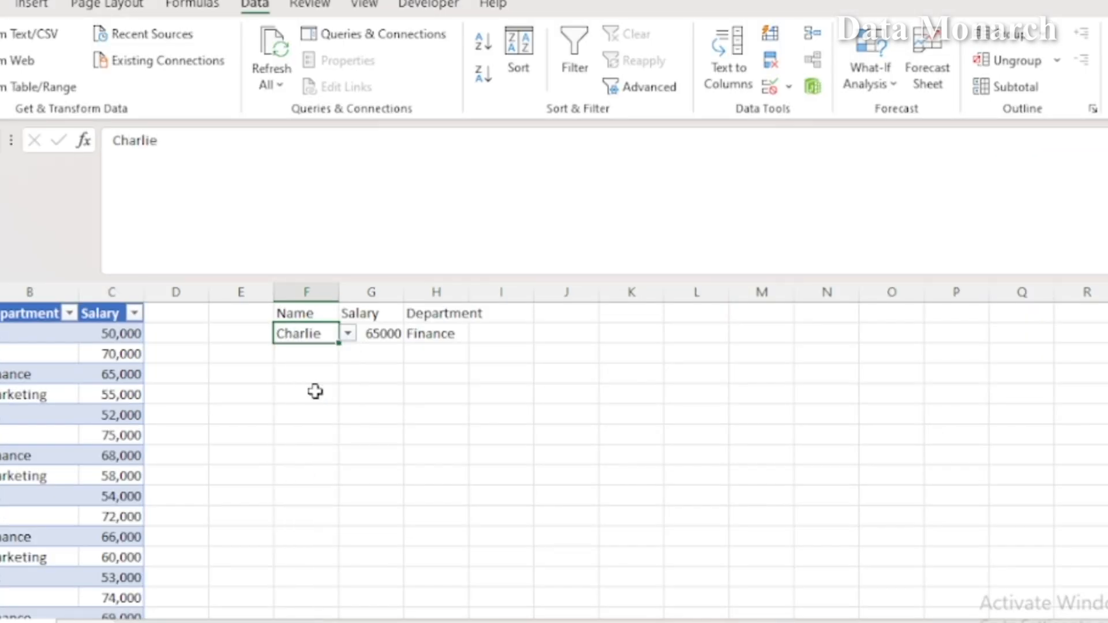
left_click(348, 335)
left_click(311, 421)
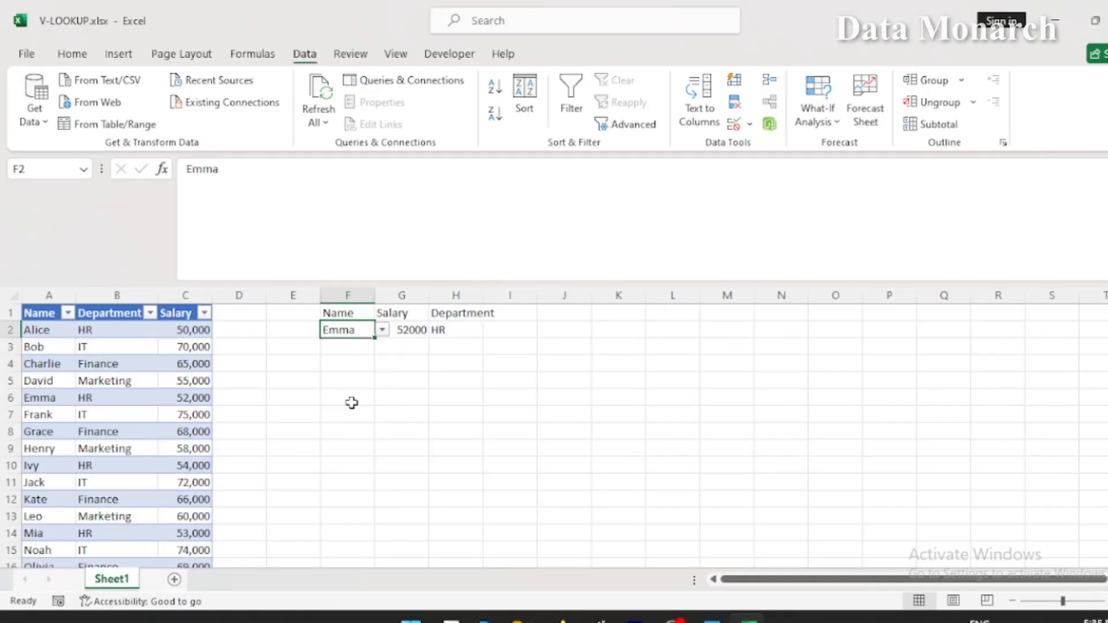